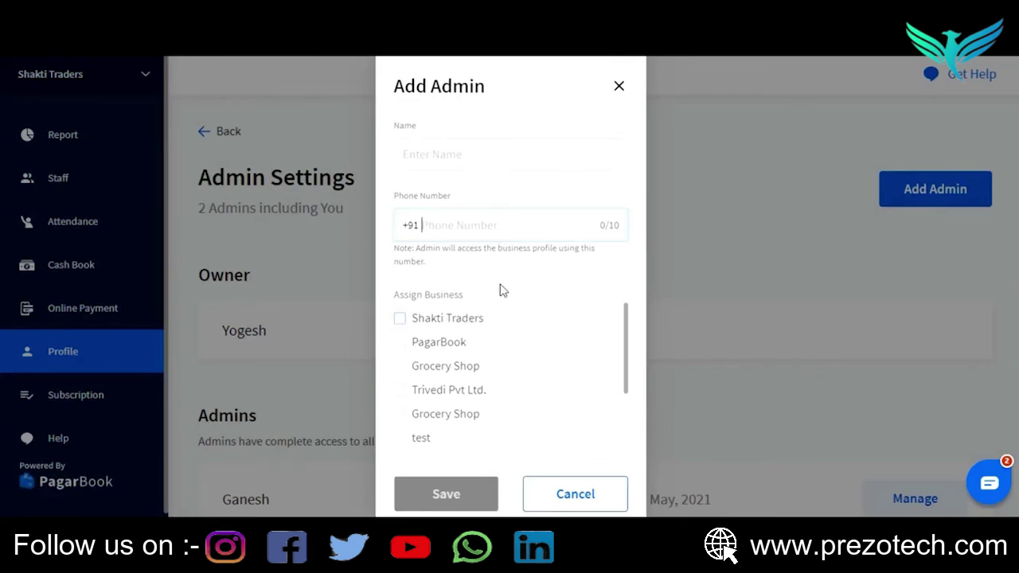
Leave the Add Admin form and review the existing admin's details and assigned businesses without changing them
click(585, 500)
scroll(542, 348, down, 2)
scroll(494, 326, down, 1)
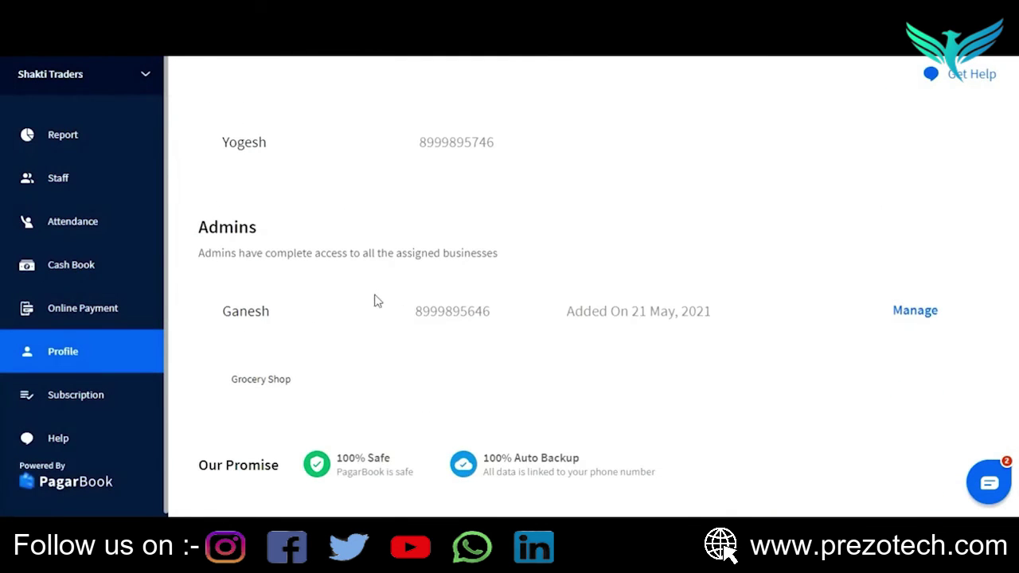
click(923, 316)
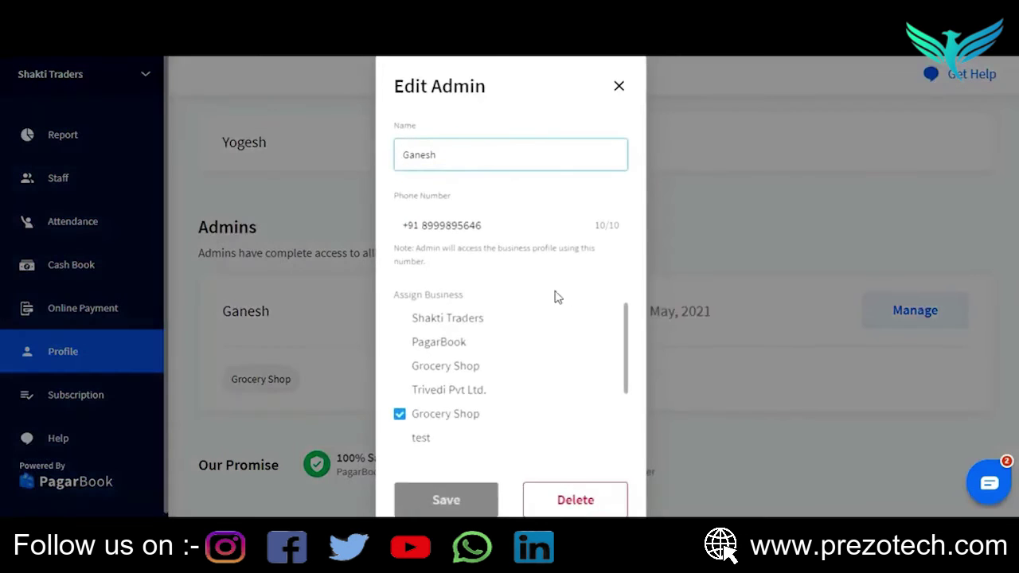
scroll(569, 348, down, 1)
scroll(548, 377, up, 1)
click(597, 508)
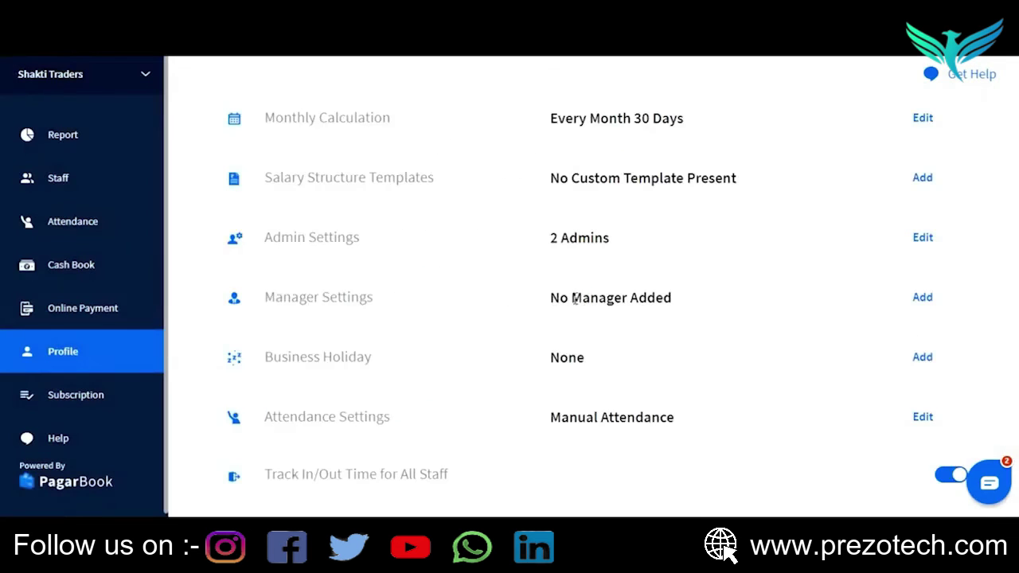
Add the second staff member in the staff list as a manager and save
click(923, 297)
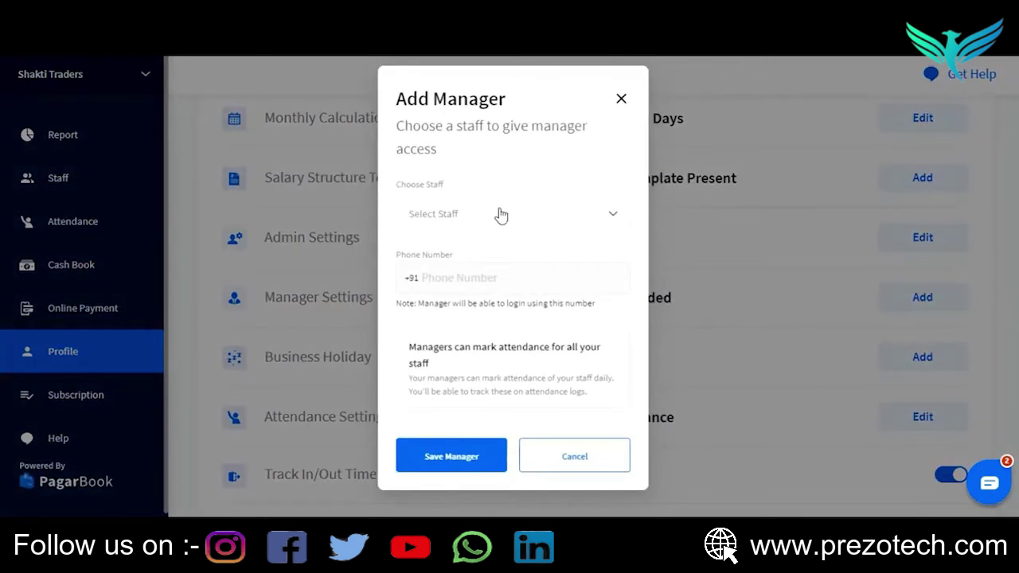
click(495, 222)
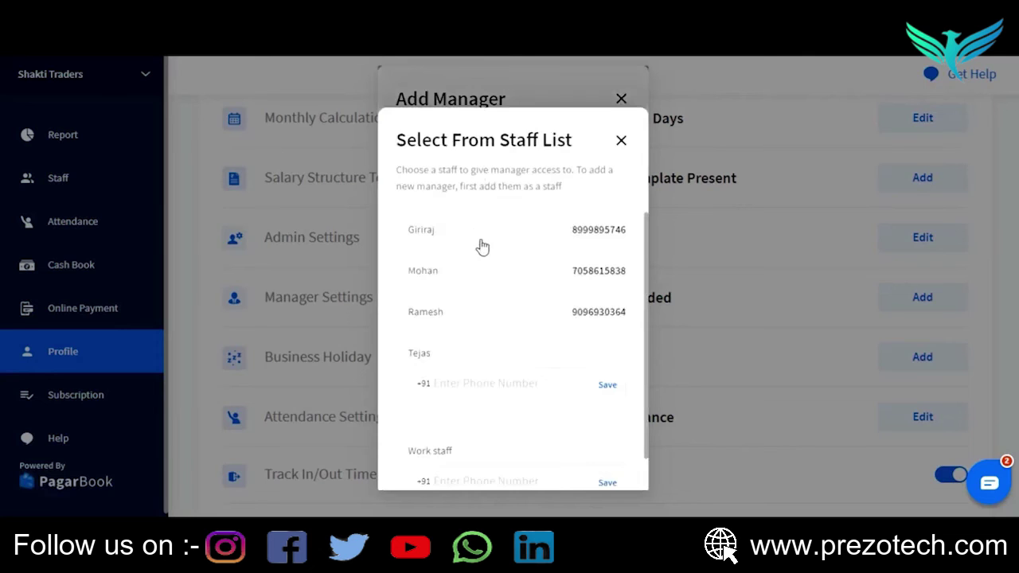
scroll(482, 247, down, 1)
scroll(483, 283, up, 1)
click(483, 283)
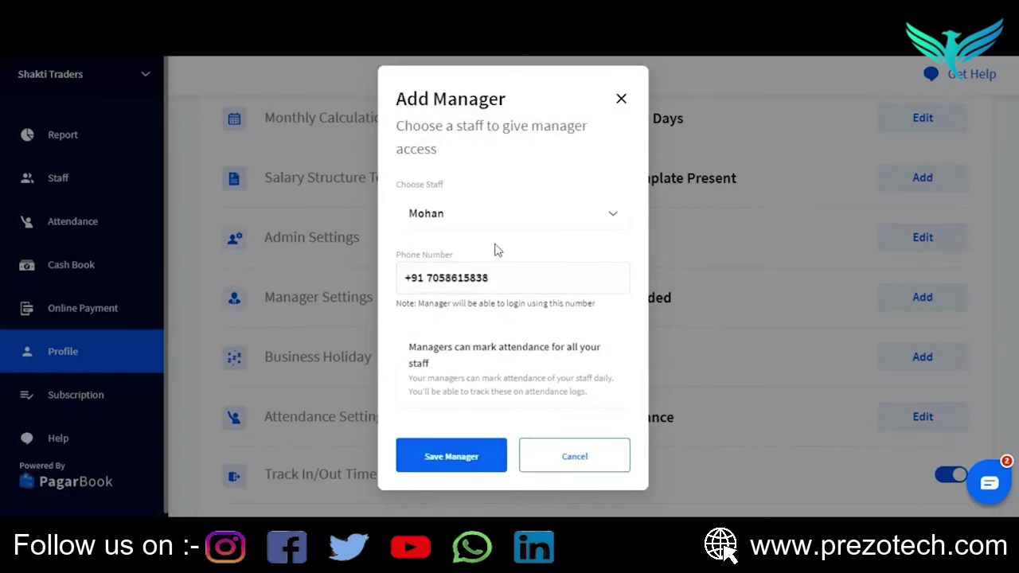
click(456, 468)
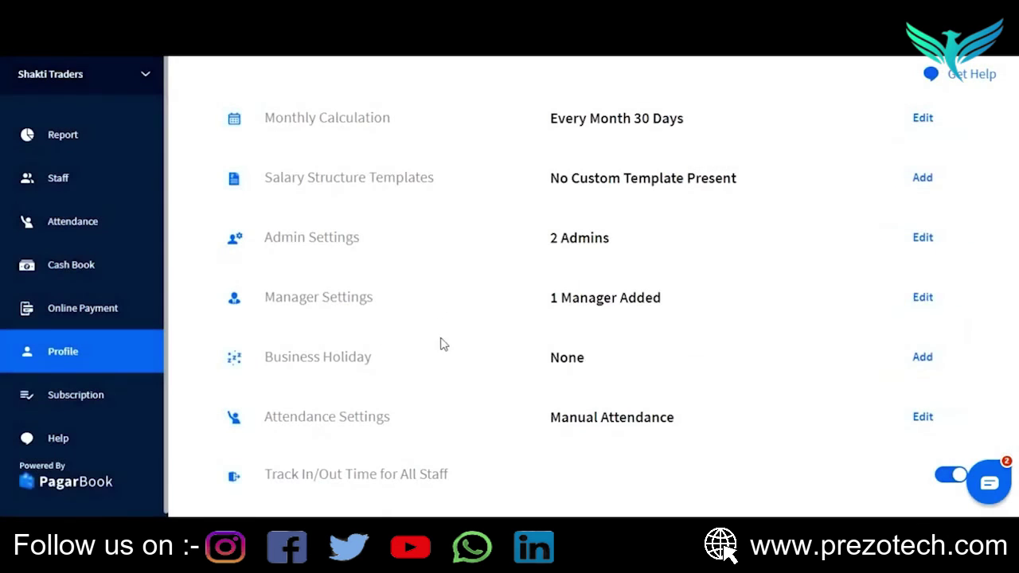
Review the added manager's details in Manager Settings and close them without changes
click(581, 298)
key(alt+Left)
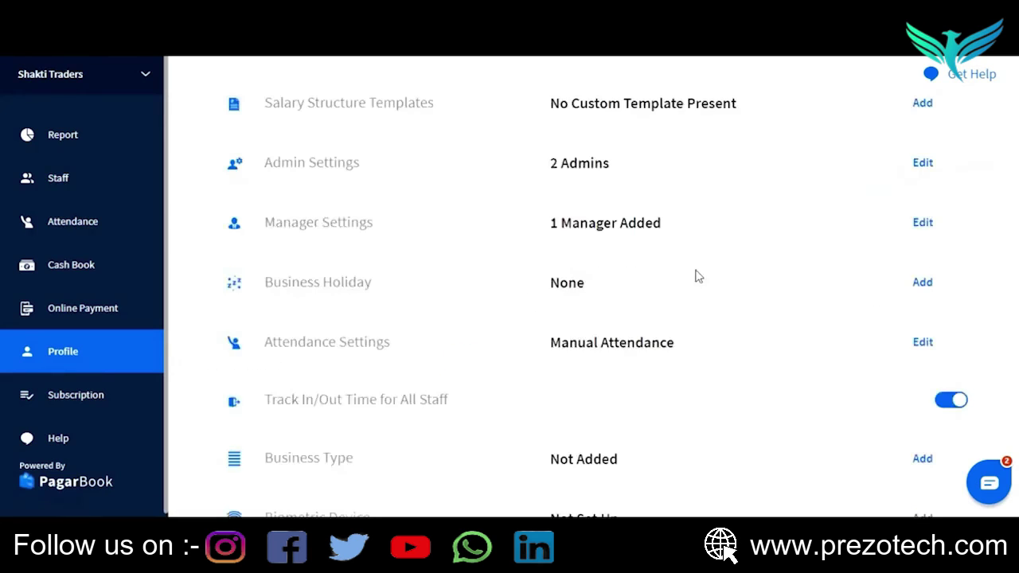
click(923, 223)
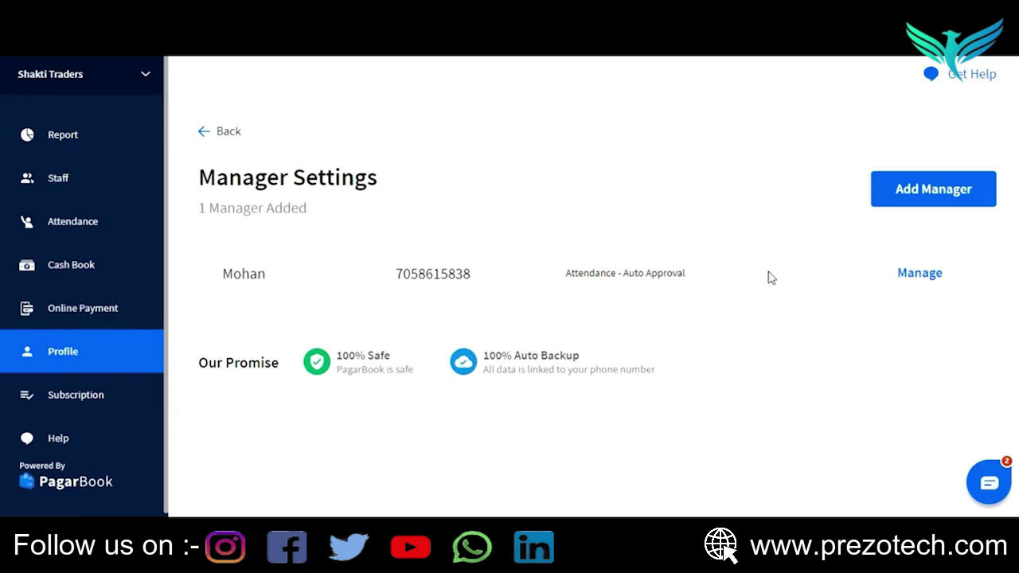
click(915, 275)
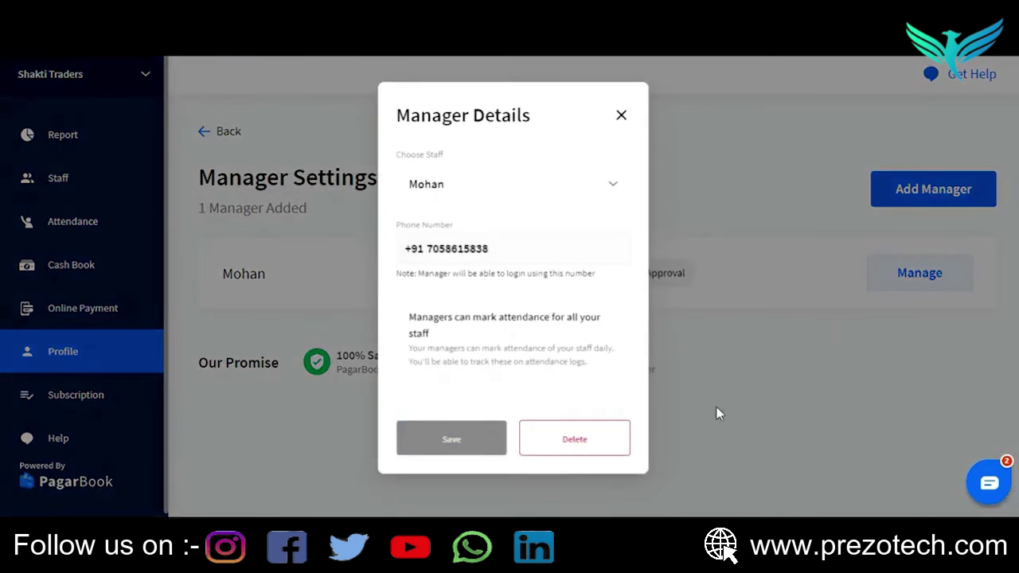
click(621, 115)
View the staff available for an additional manager and leave the form without choosing anyone
click(961, 194)
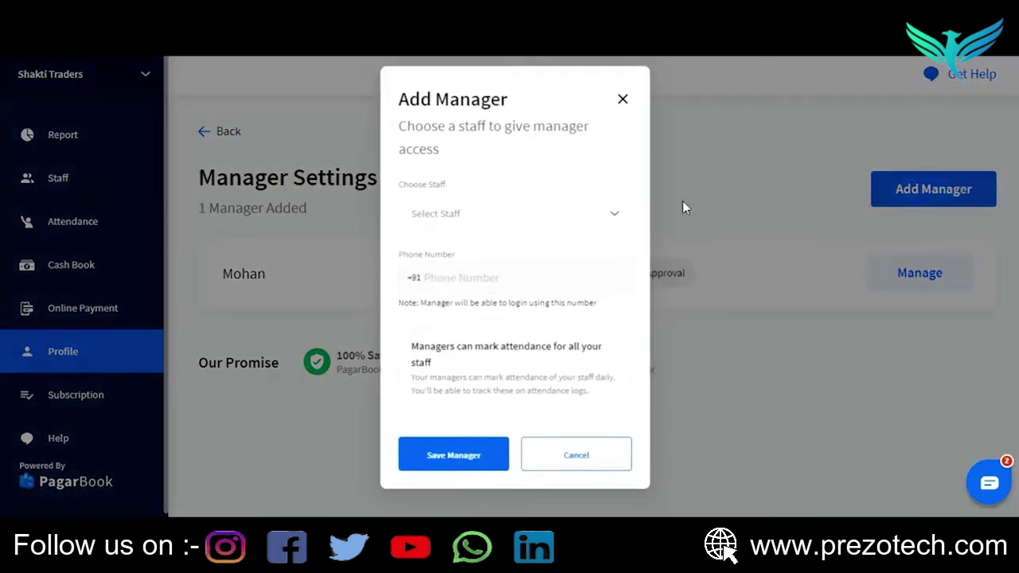
click(518, 214)
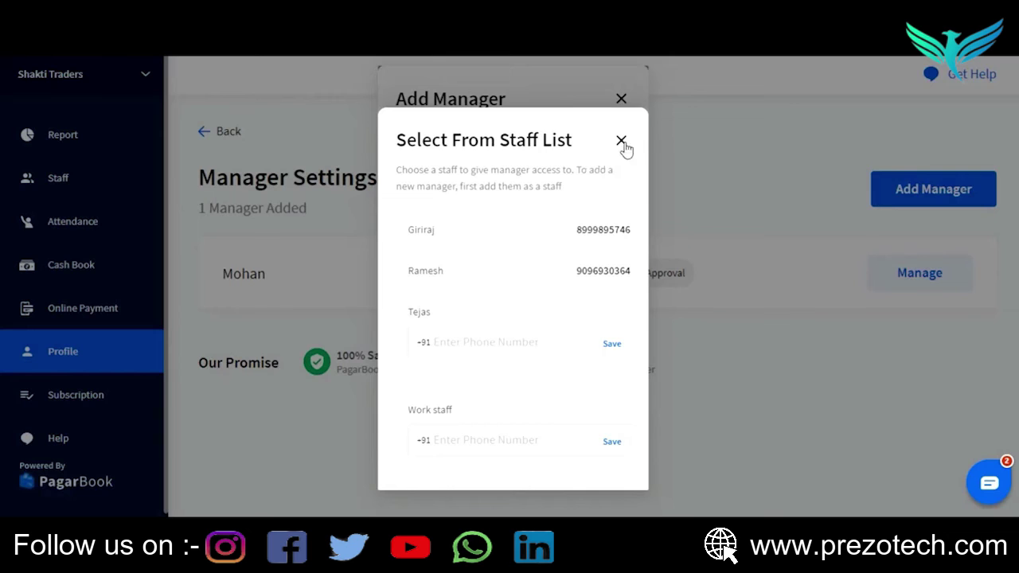
click(559, 235)
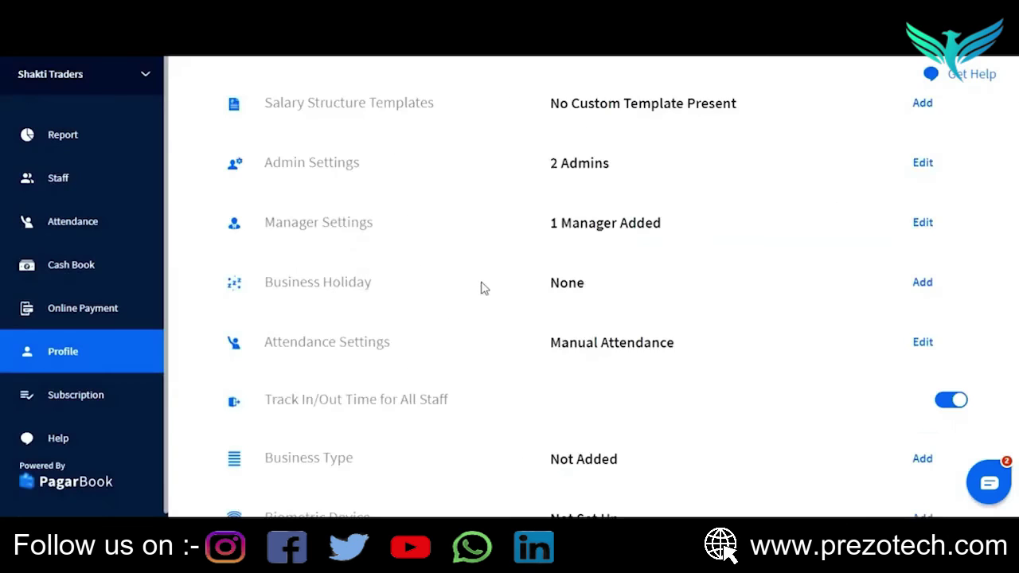
Set Sunday as the weekly business holiday and confirm the change for the entire business
click(950, 287)
click(443, 177)
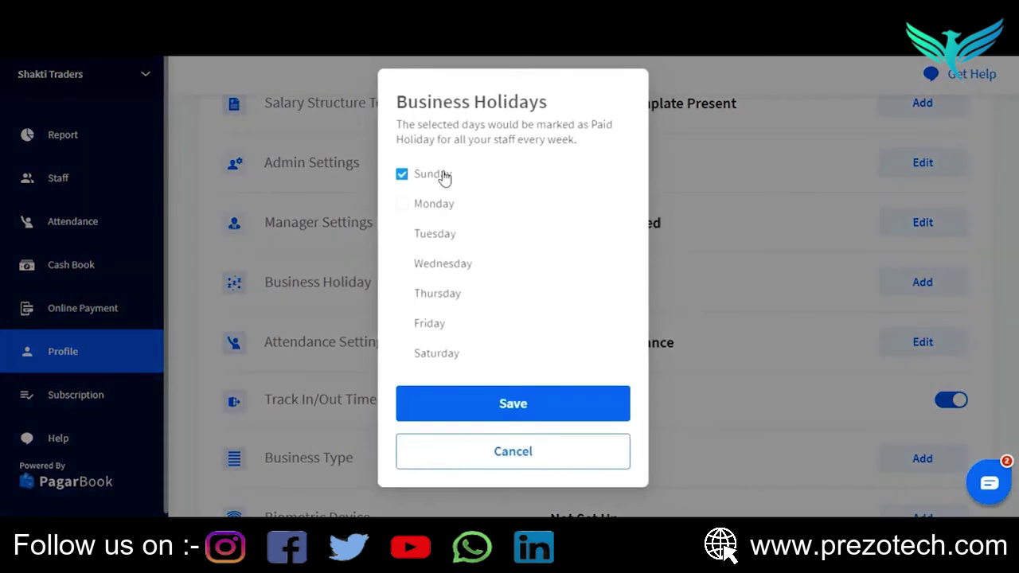
click(480, 408)
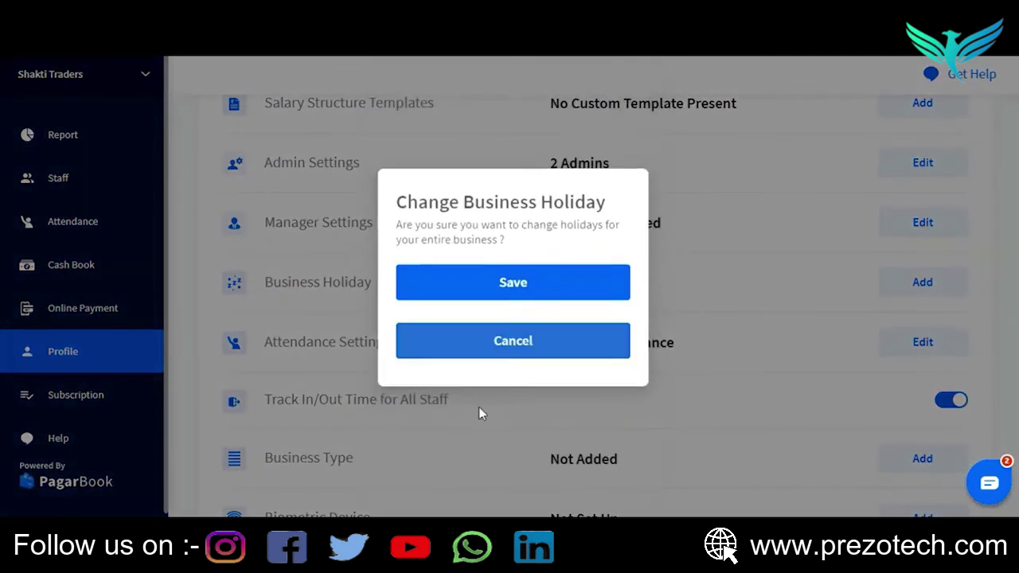
click(534, 286)
Set the attendance mode to Staff attendance with Selfie & Location and confirm self attendance access for the three preselected staff members
scroll(351, 334, down, 1)
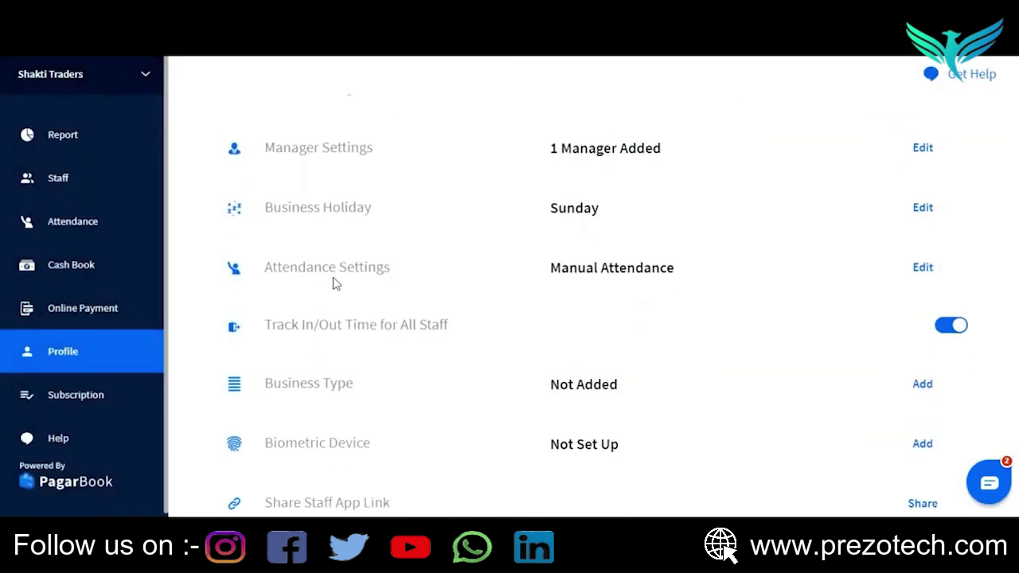
click(923, 268)
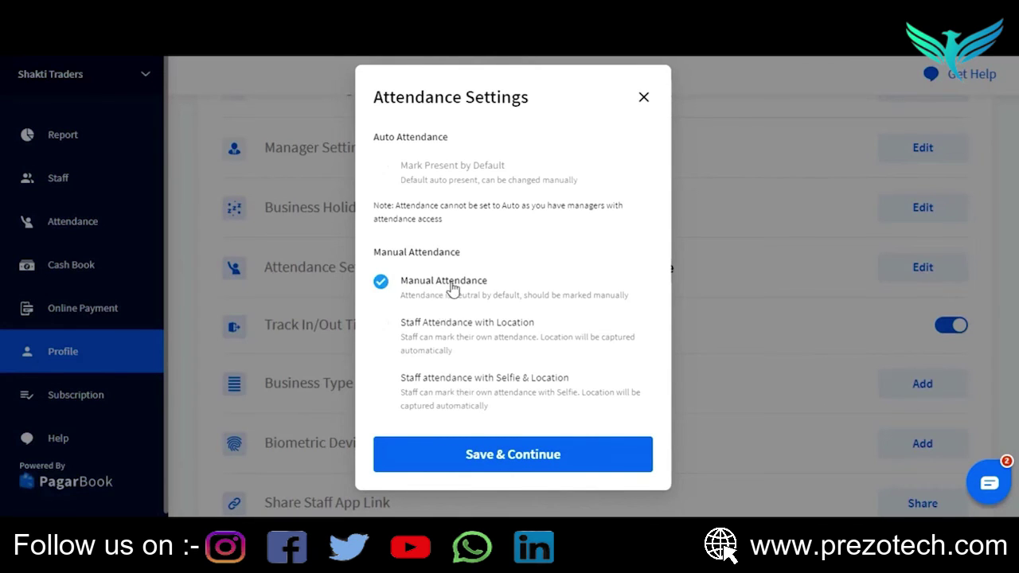
click(464, 340)
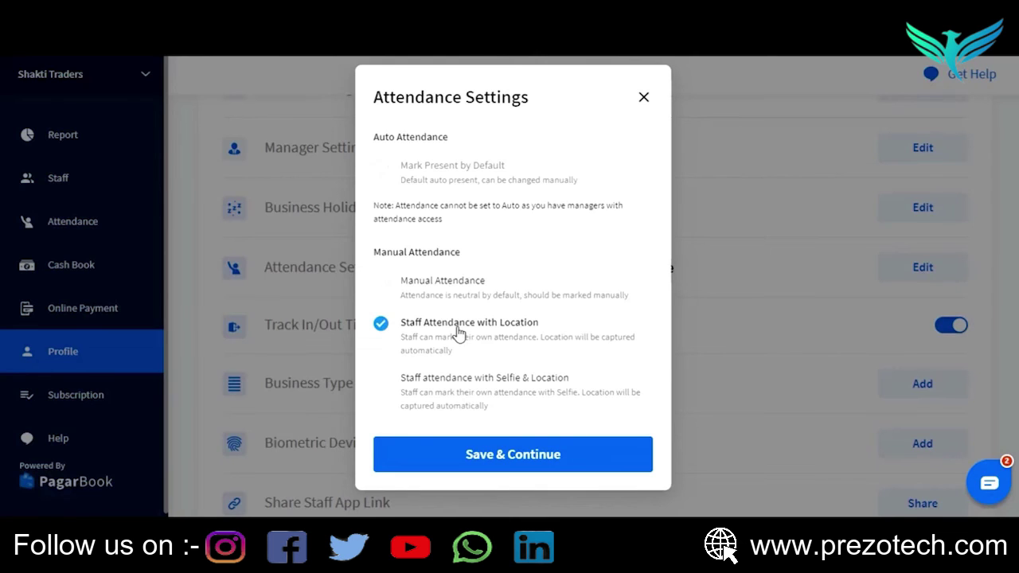
click(464, 385)
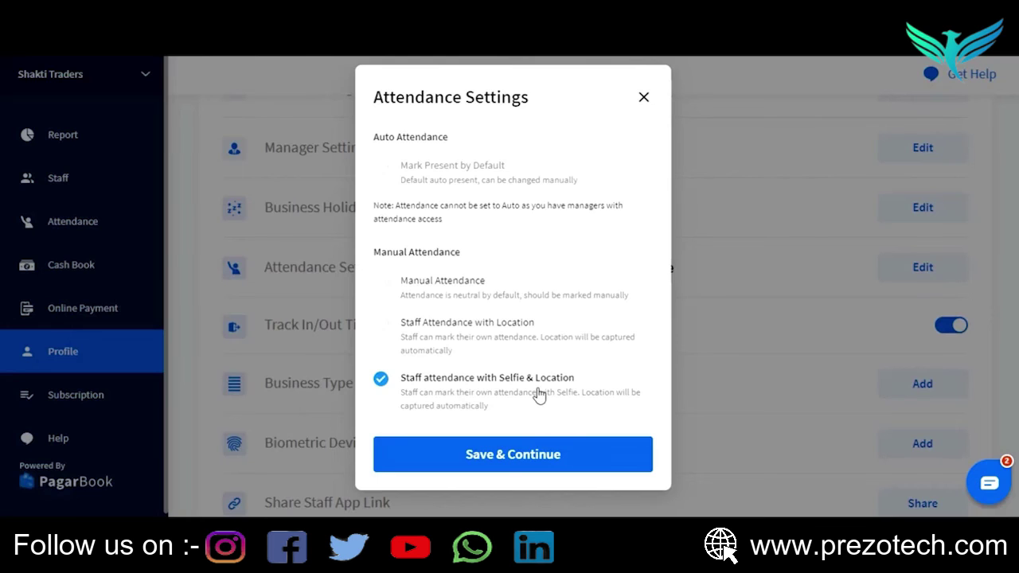
click(548, 459)
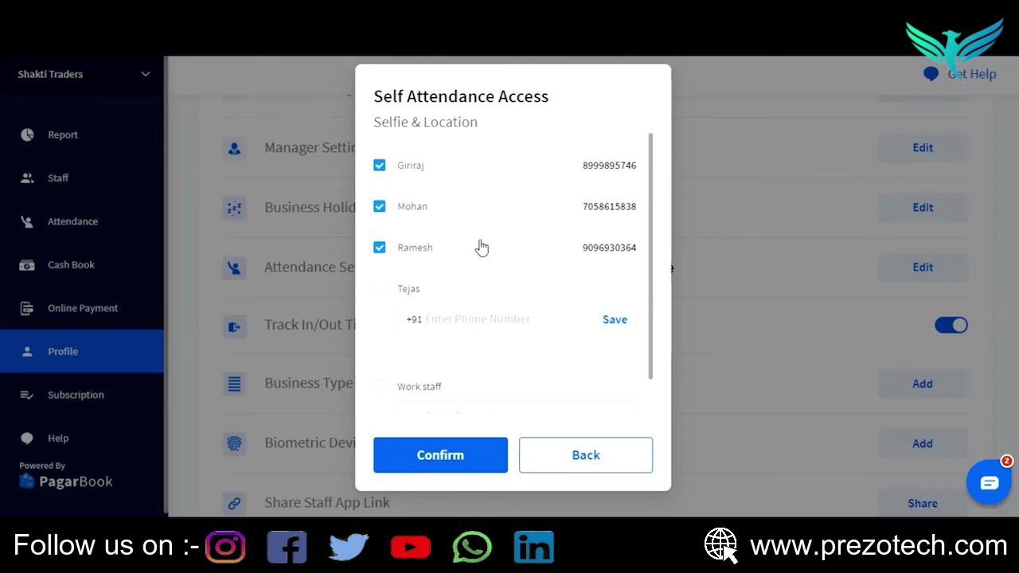
scroll(465, 175, down, 1)
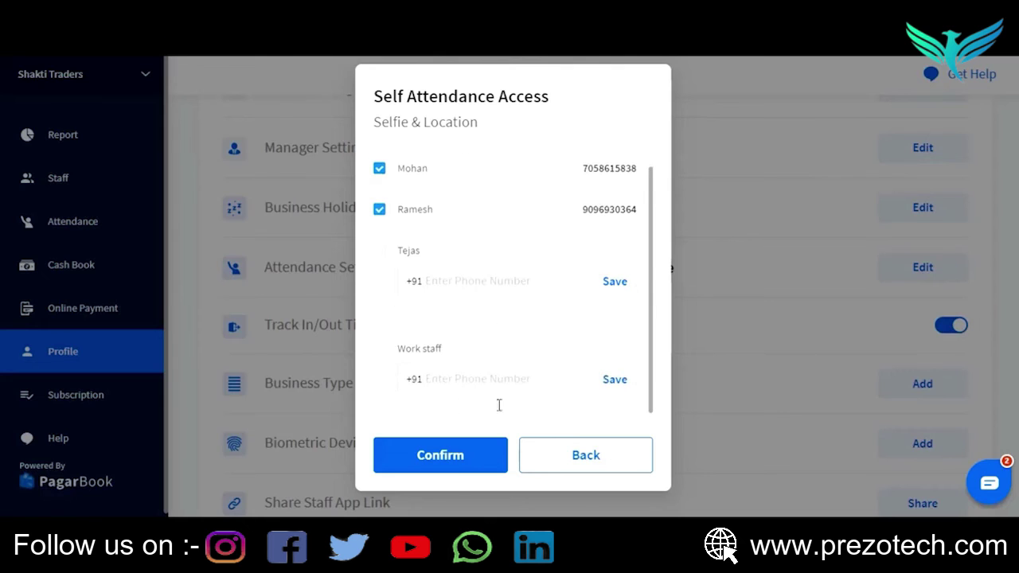
click(476, 461)
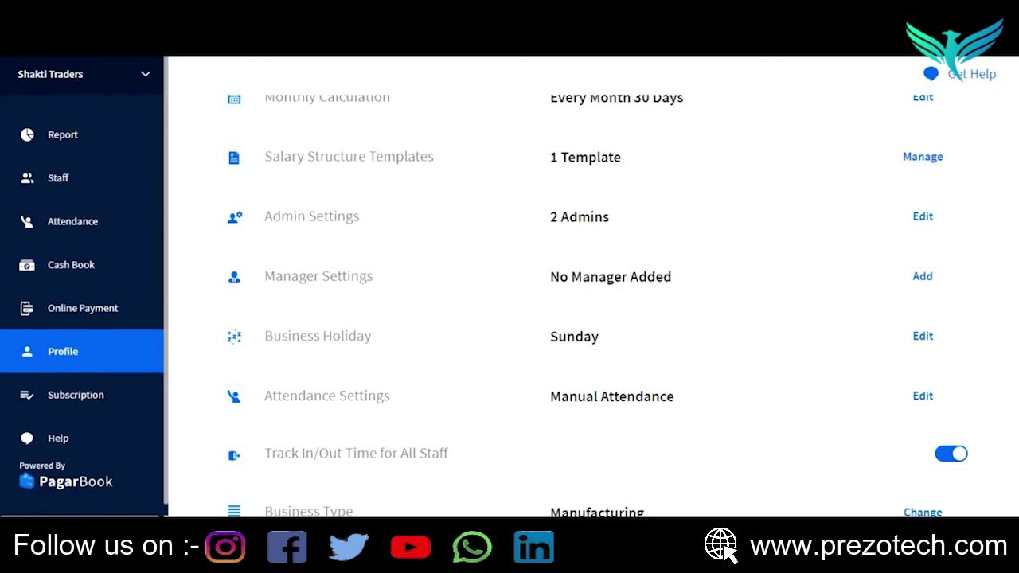
Change Manual Attendance to Staff attendance with Selfie & Location and confirm access for the two preselected staff members
click(921, 398)
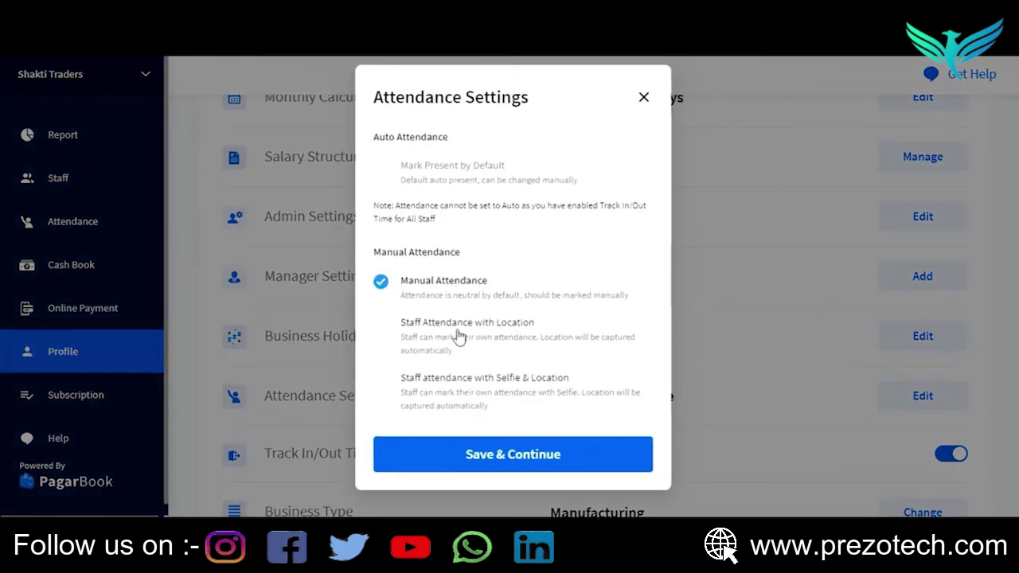
click(460, 381)
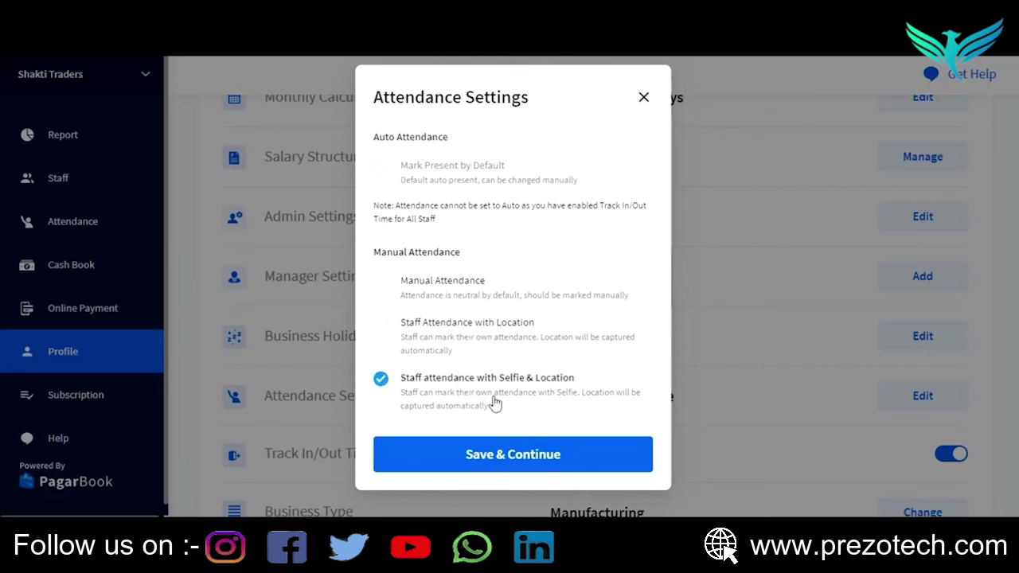
click(539, 456)
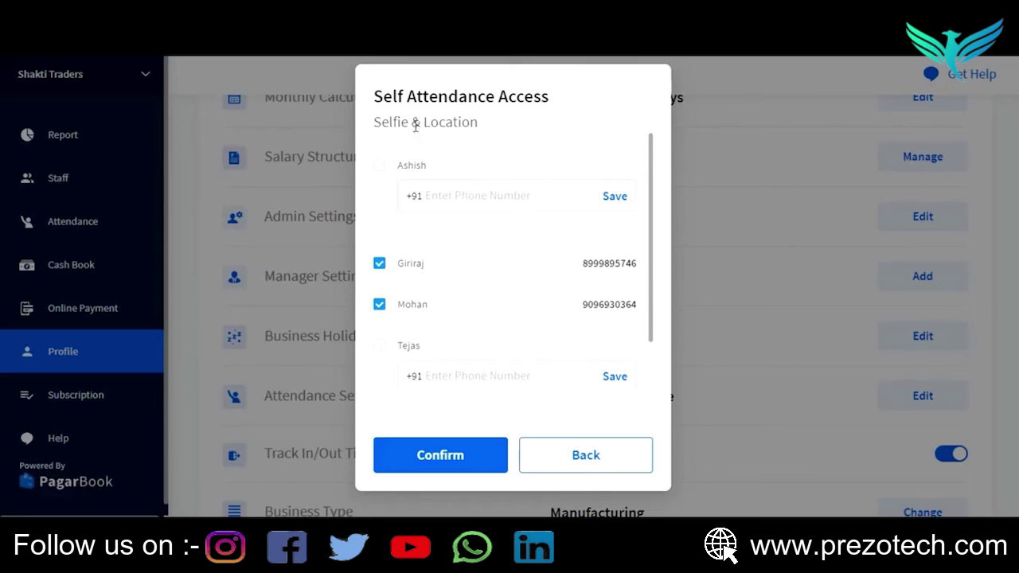
click(441, 465)
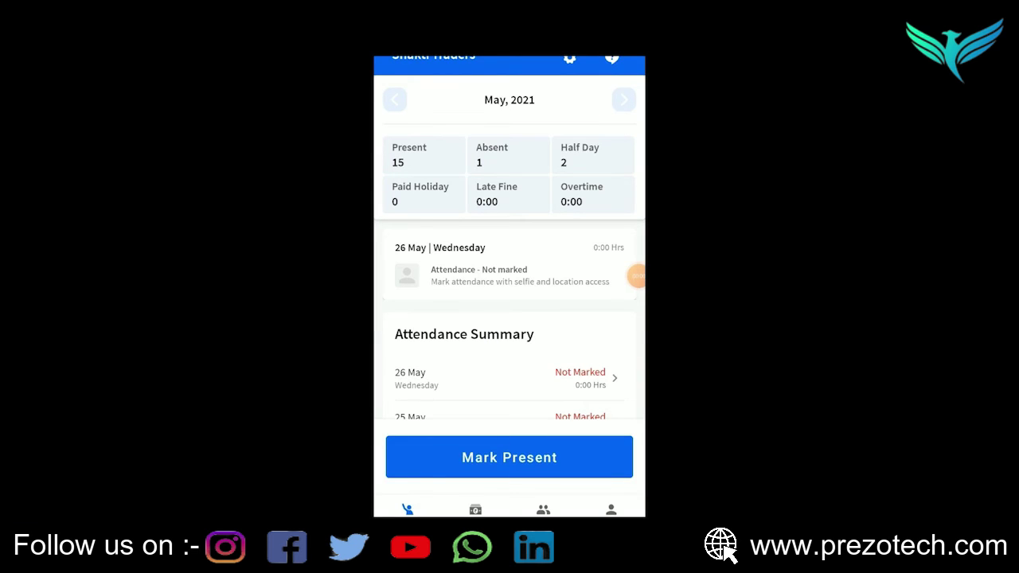
Switch to the PagarBook staff mobile app and mark the 26 May attendance as present
scroll(510, 239, down, 1)
click(510, 461)
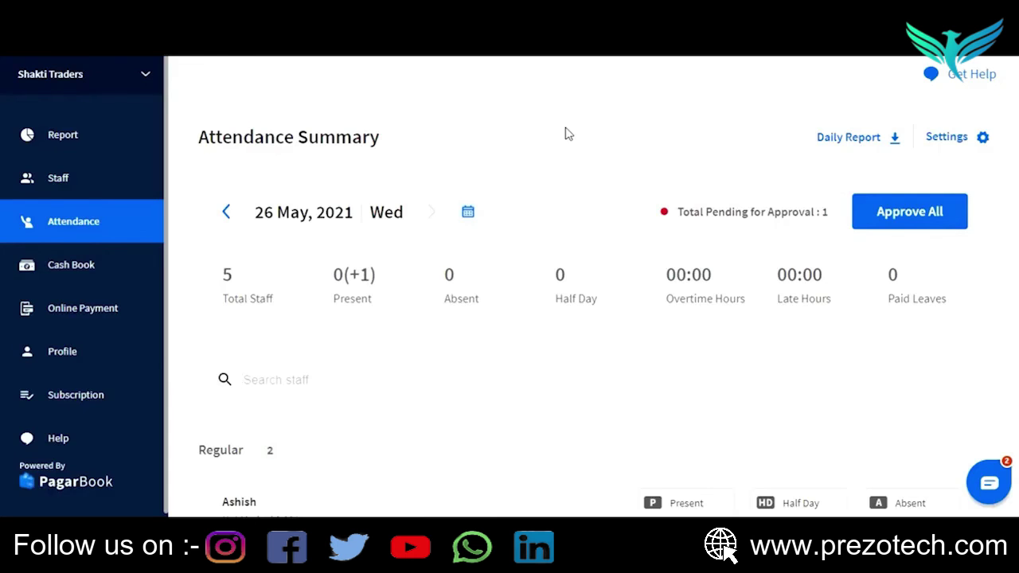
In the web attendance summary for 26 May, 2021, examine the log of the monthly staff member marked present, including location and selfie
scroll(568, 134, down, 2)
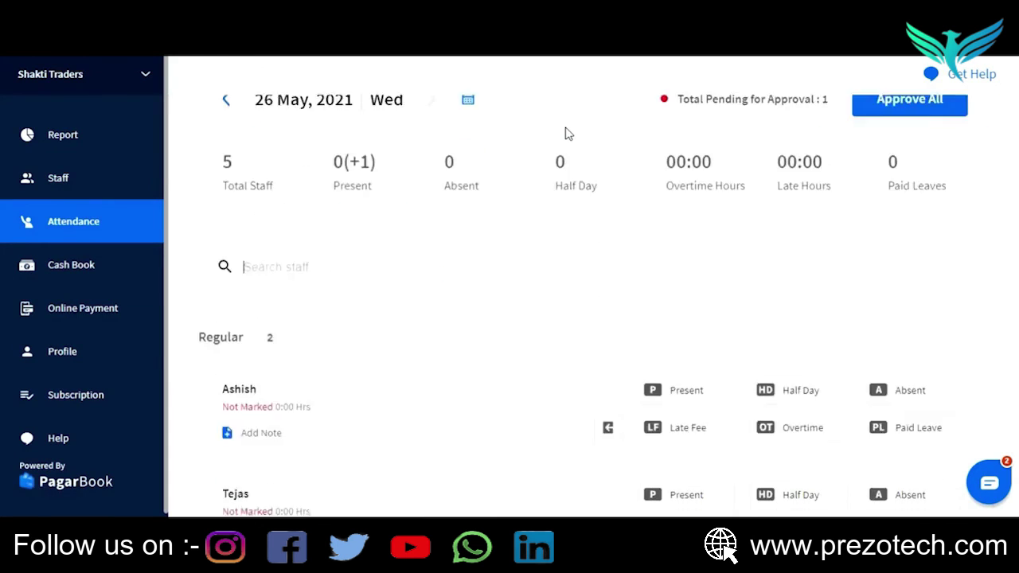
scroll(530, 268, down, 4)
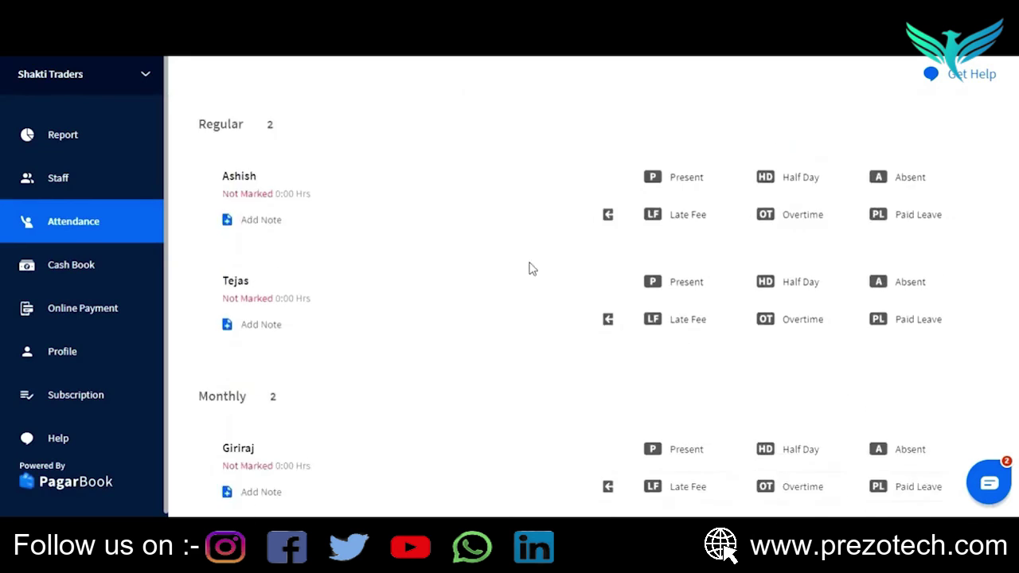
scroll(530, 268, down, 1)
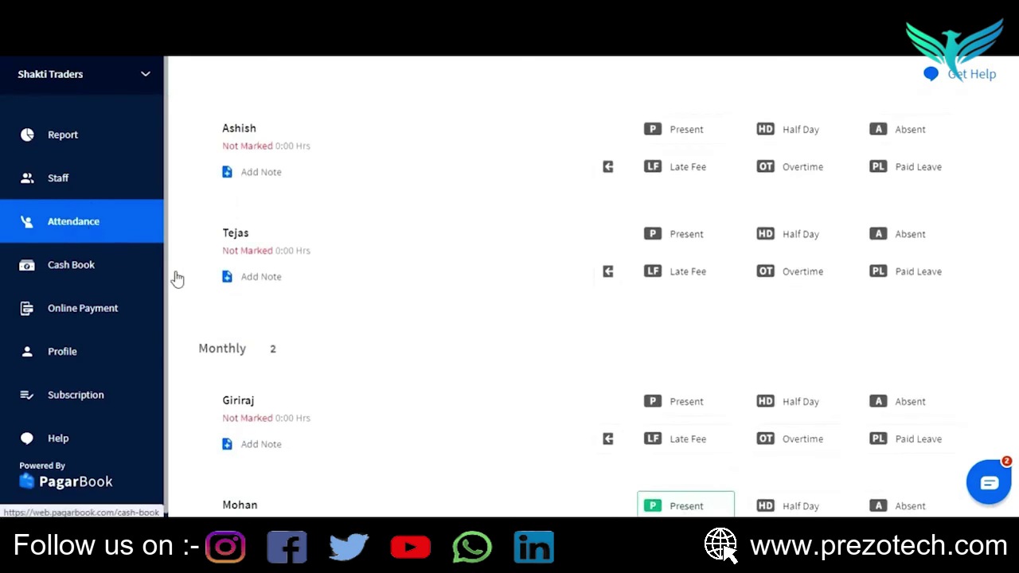
scroll(257, 371, down, 3)
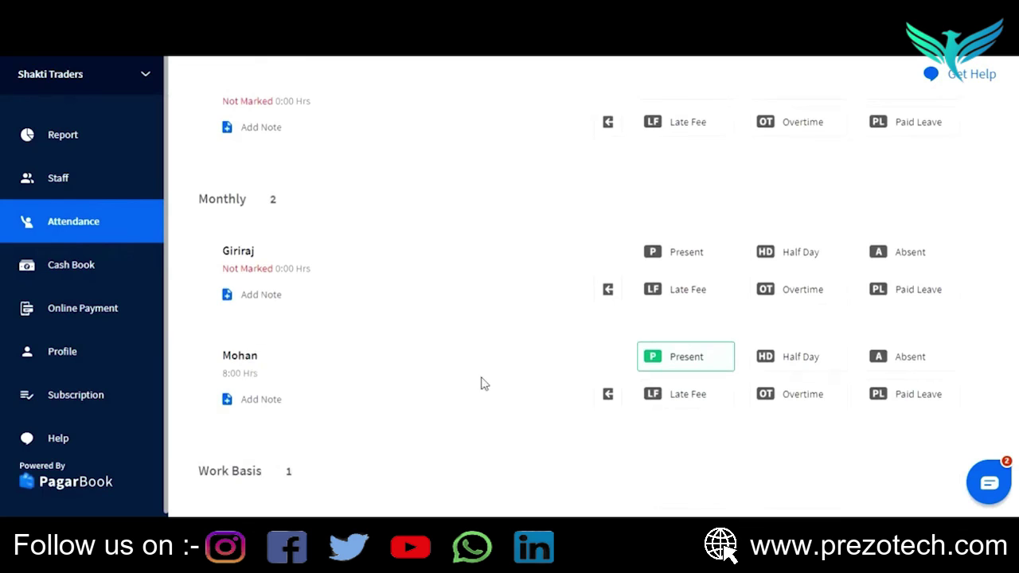
scroll(241, 363, down, 2)
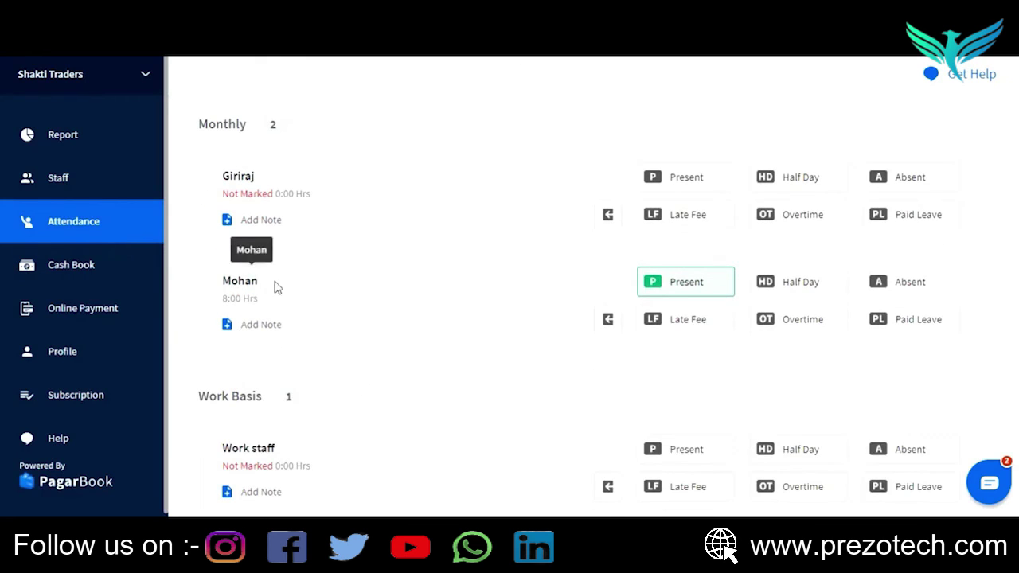
click(608, 322)
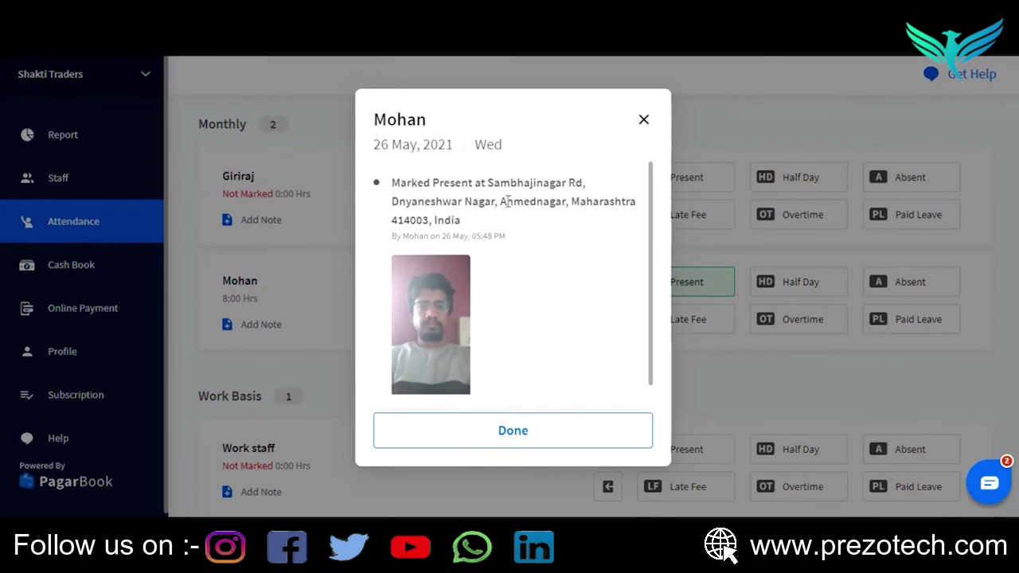
scroll(489, 241, down, 1)
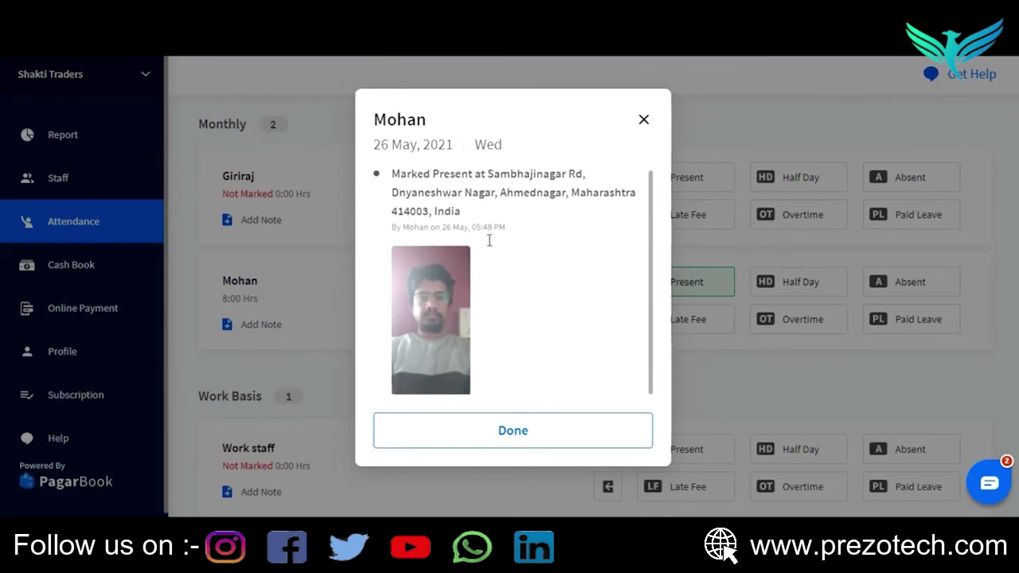